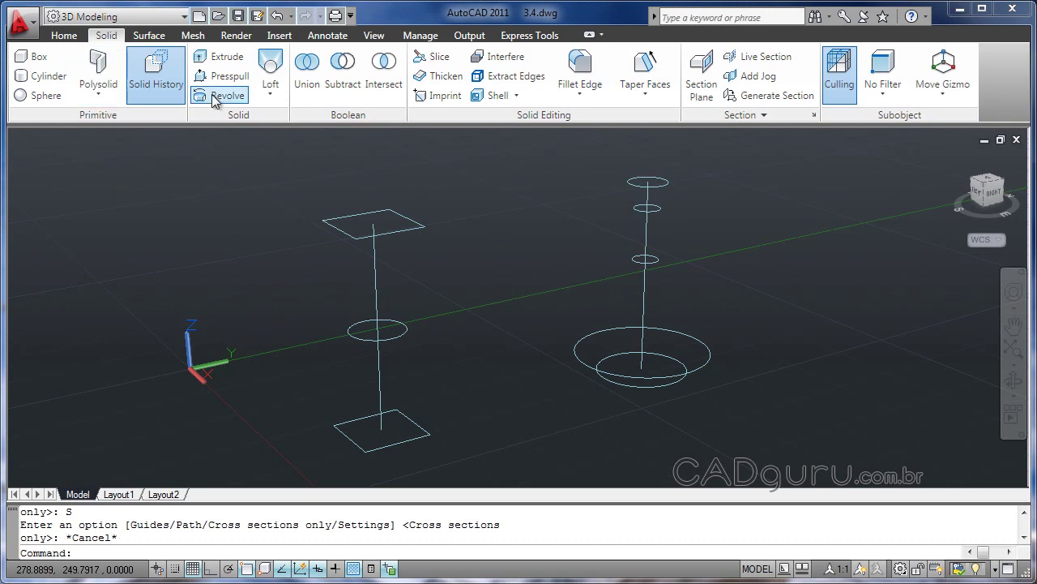
- Browse the ribbon's solid and general modeling tools for the loft options
left_click(272, 95)
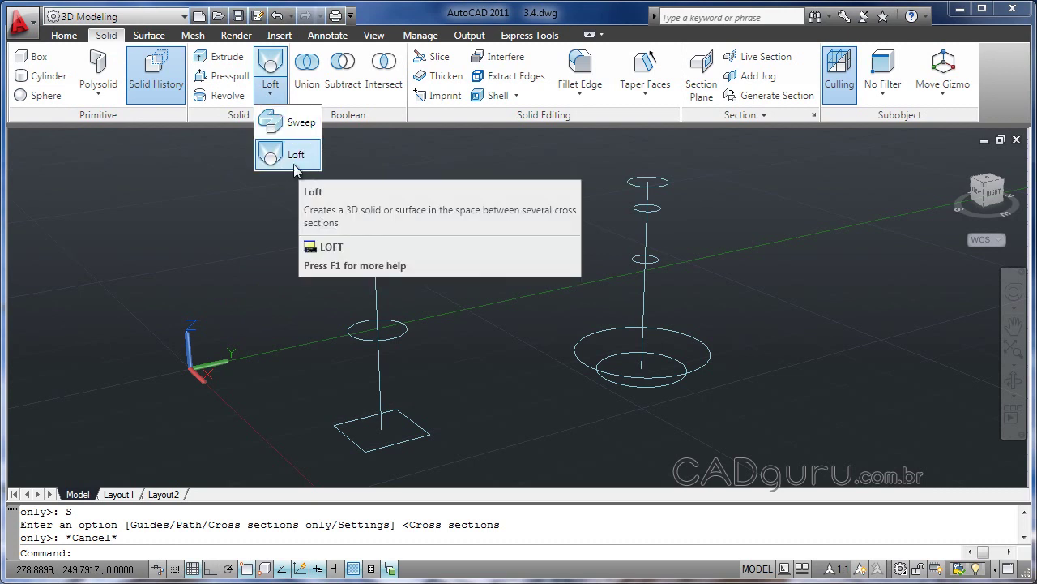
left_click(65, 37)
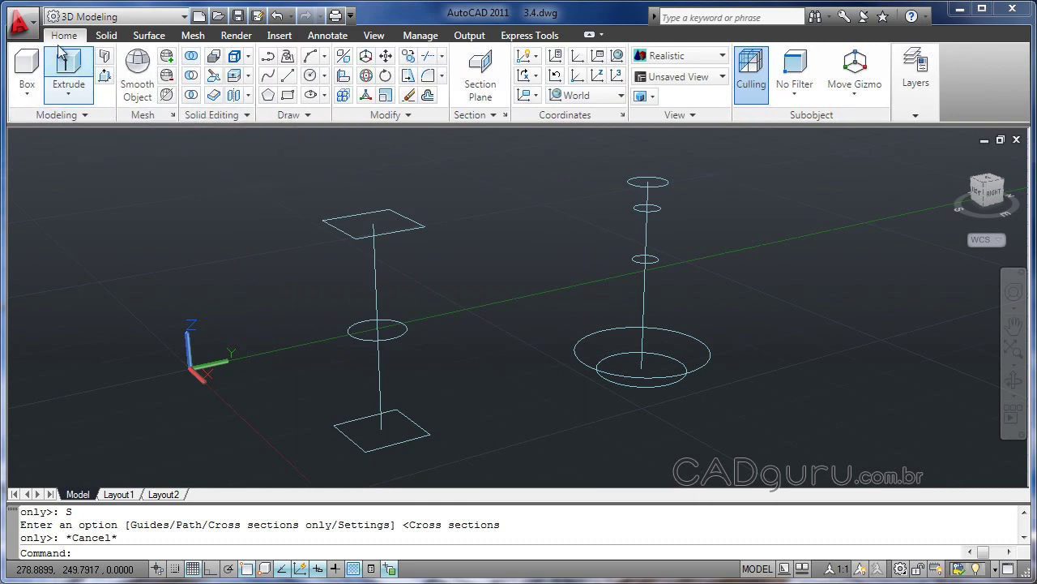
left_click(69, 97)
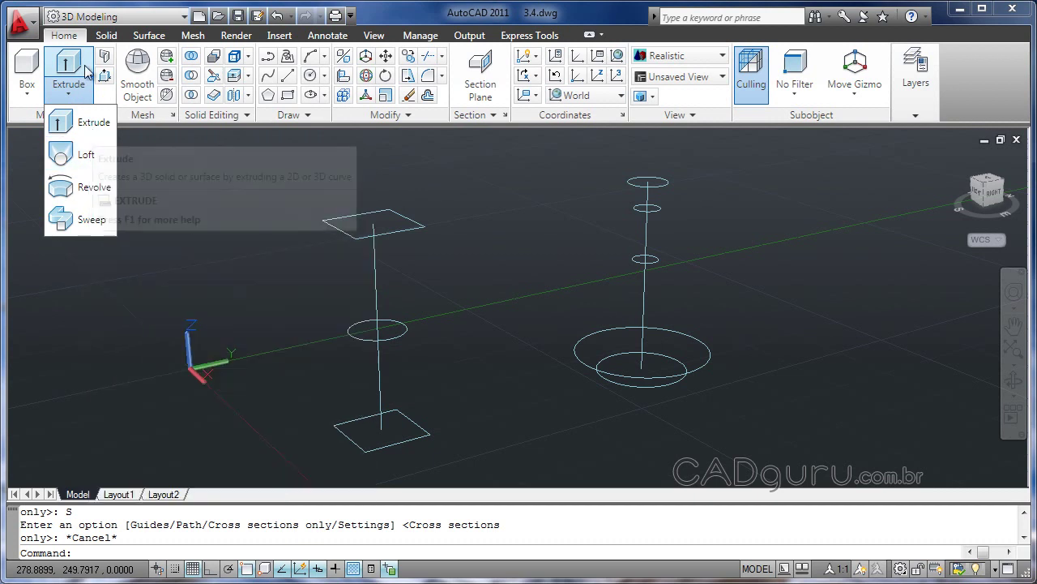
left_click(107, 38)
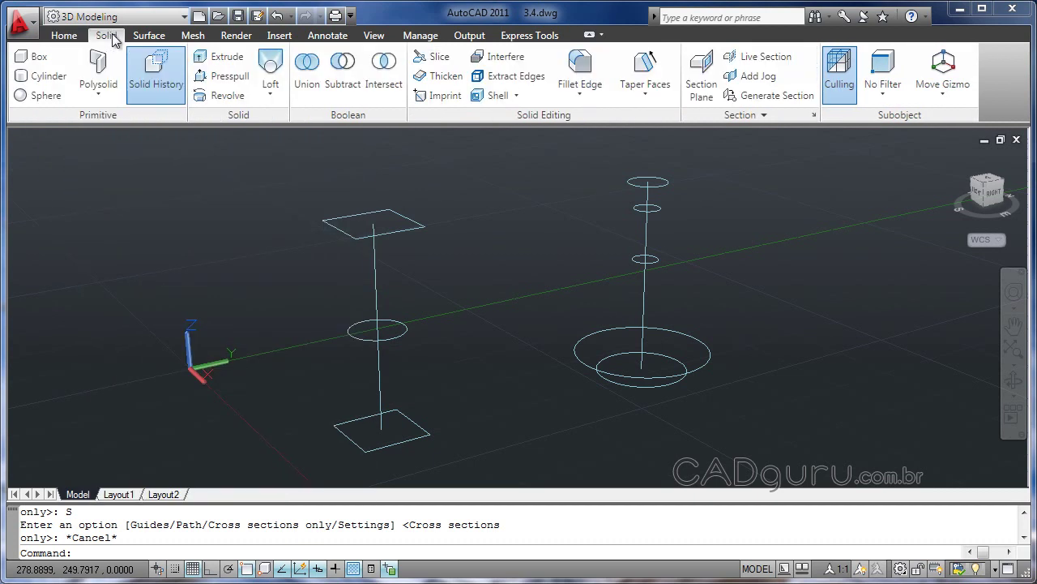
- Loft the bottom square, middle circle and top square in order into a solid
left_click(272, 70)
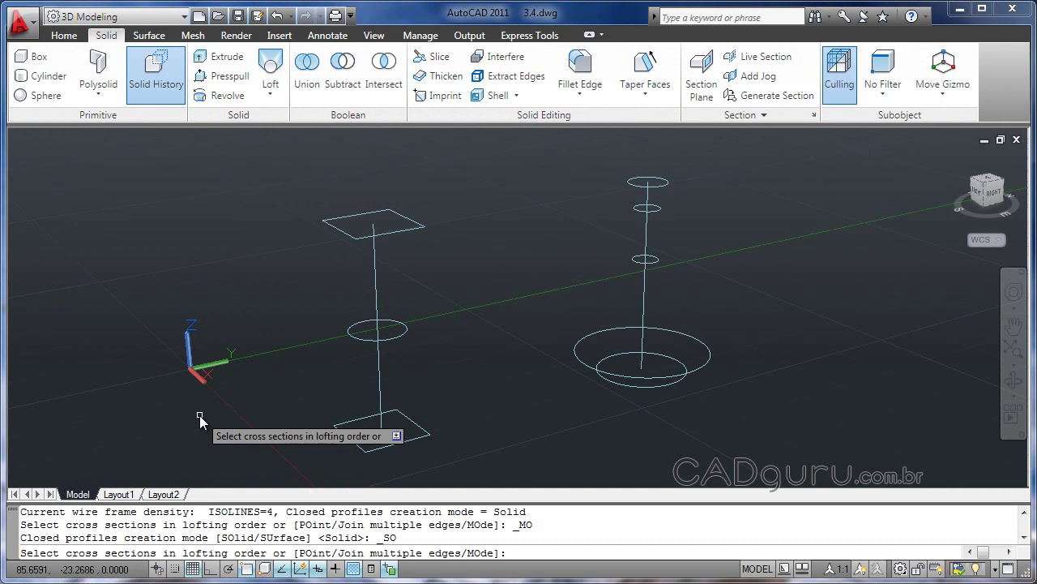
left_click(350, 442)
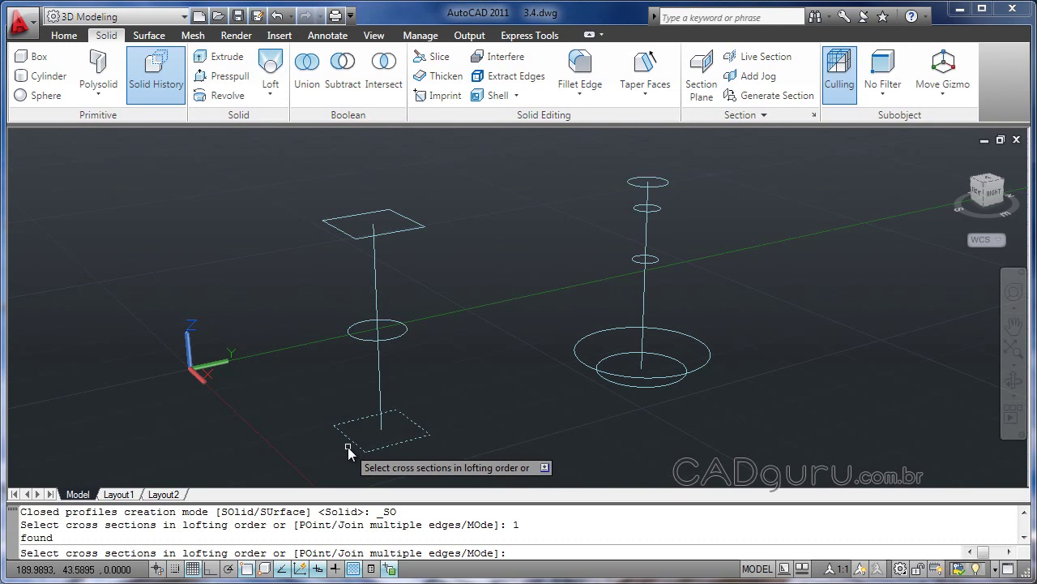
left_click(368, 341)
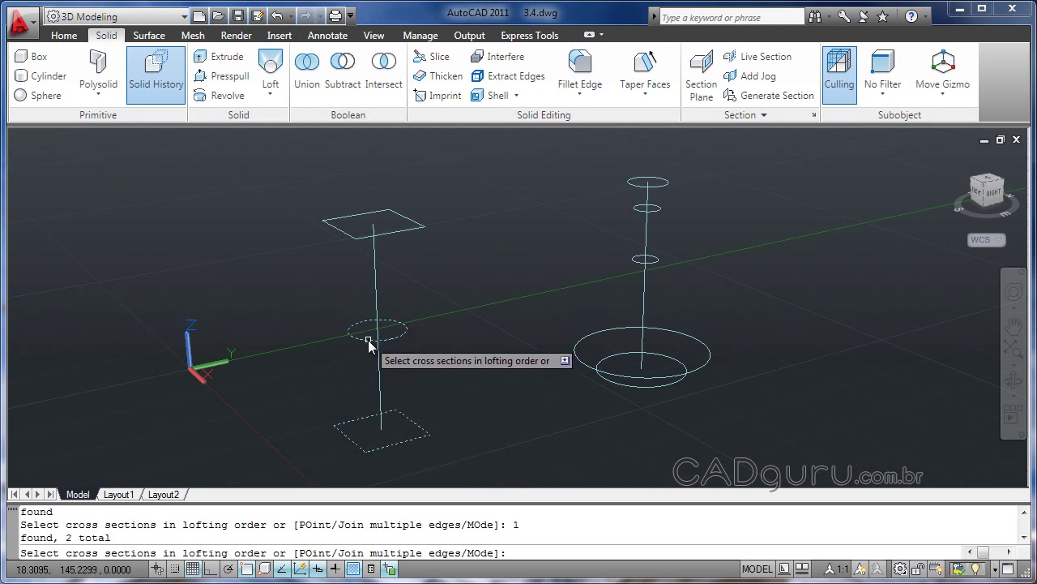
left_click(339, 229)
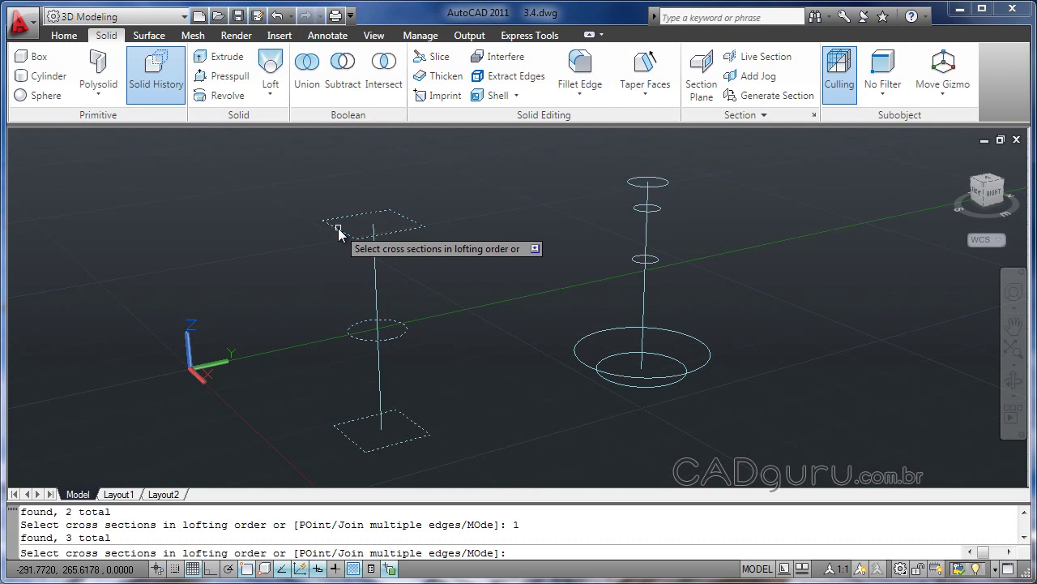
right_click(324, 268)
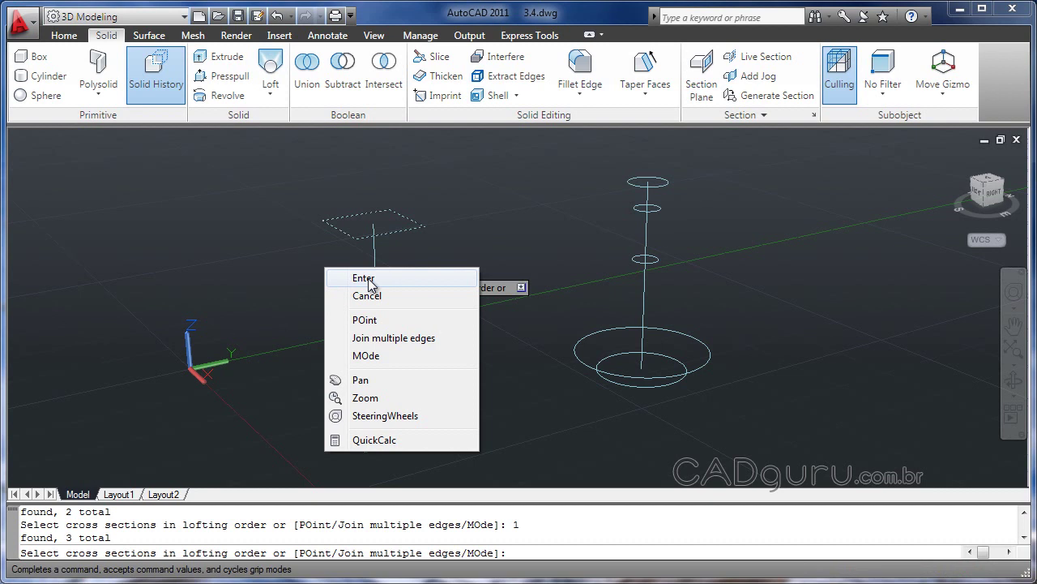
left_click(368, 278)
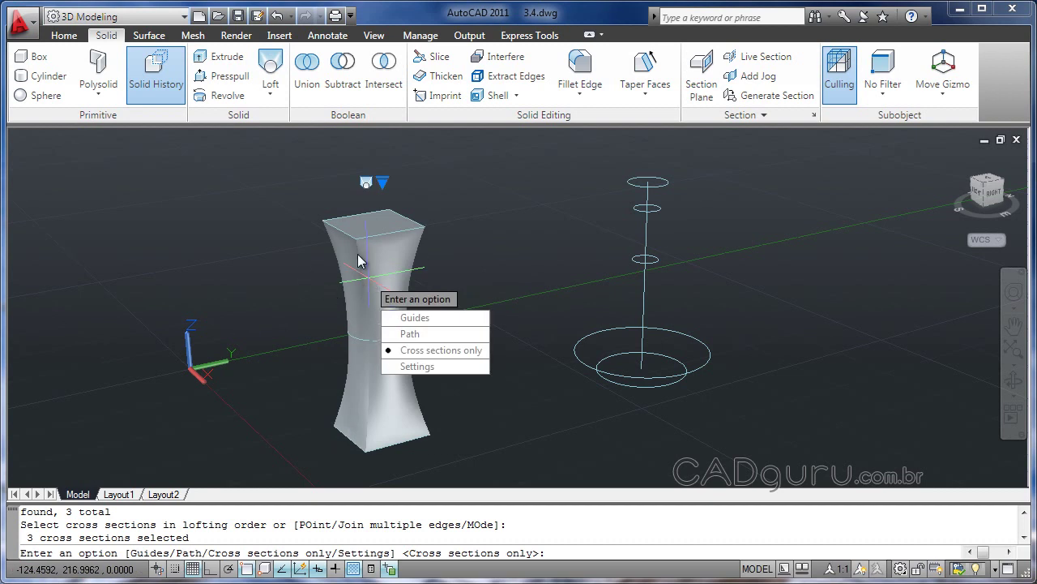
- Drop the Guides attempt and re-loft square, circle, square with Cross sections only
left_click(415, 320)
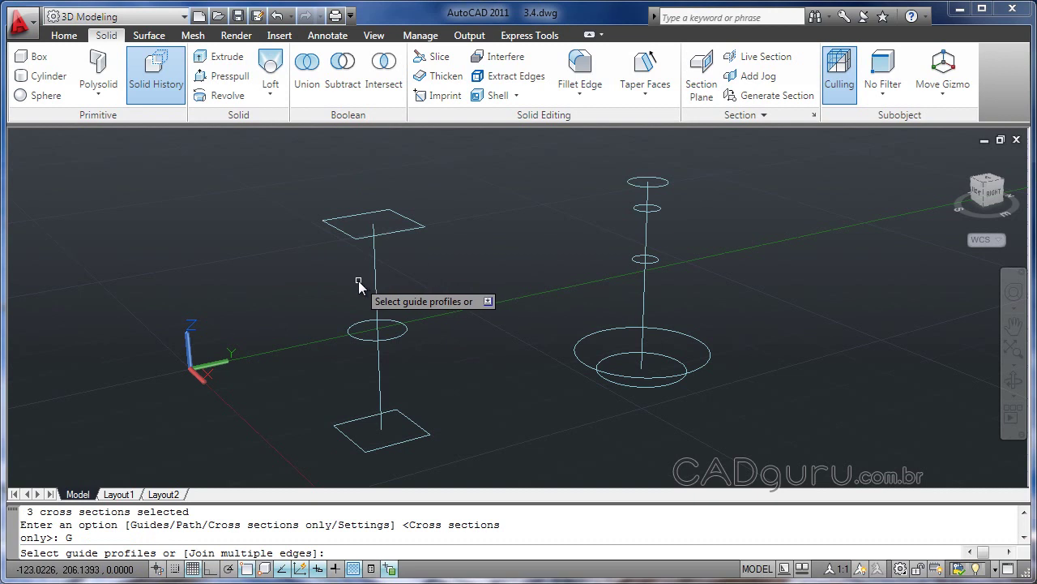
key("Escape")
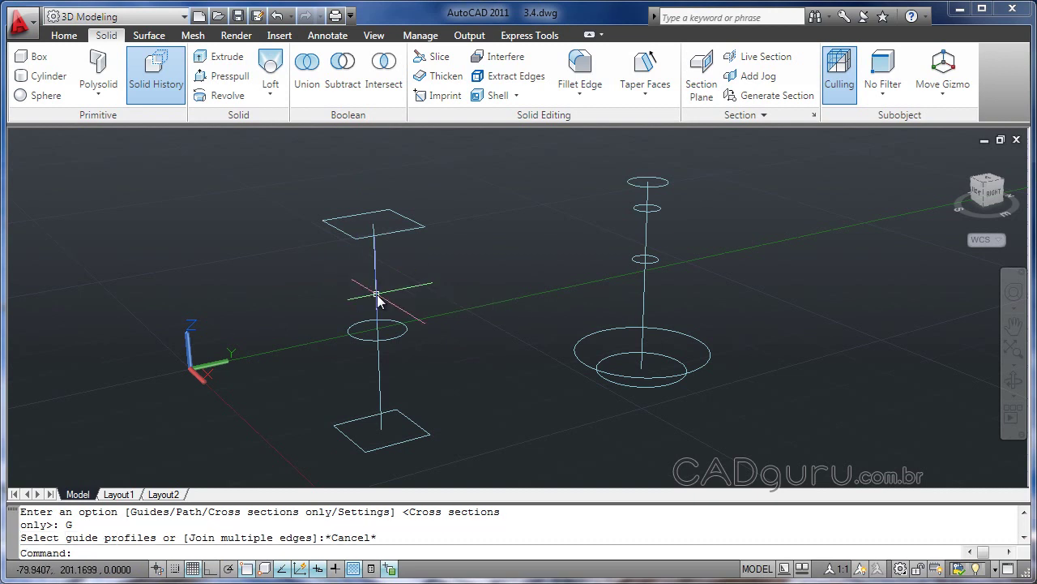
left_click(269, 65)
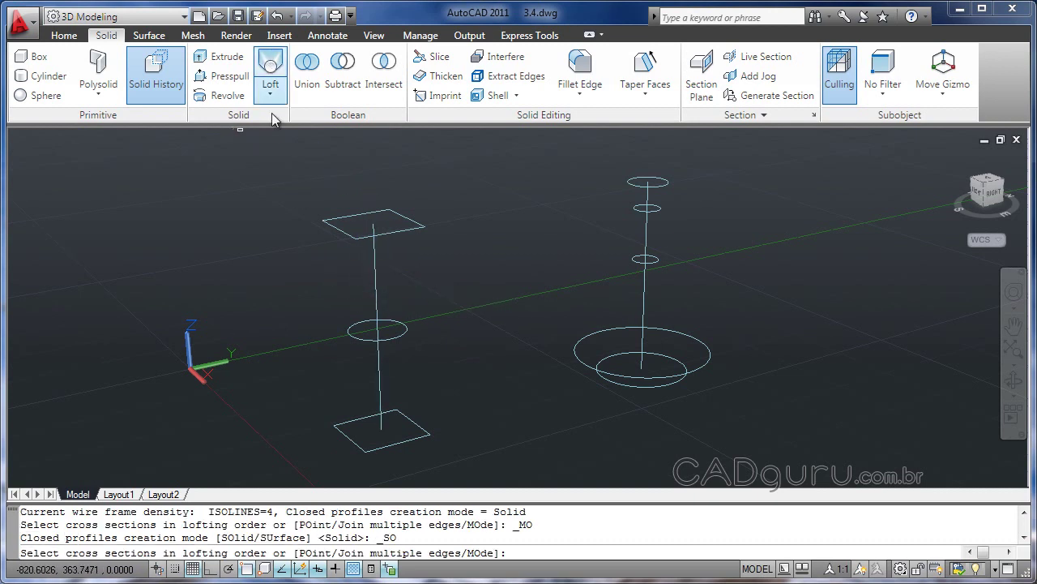
left_click(350, 438)
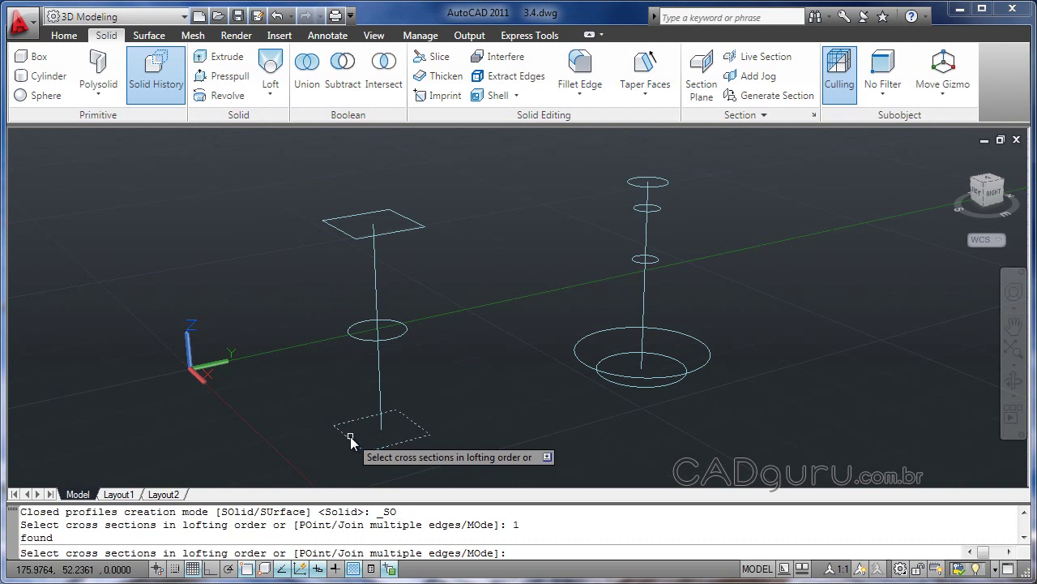
left_click(357, 336)
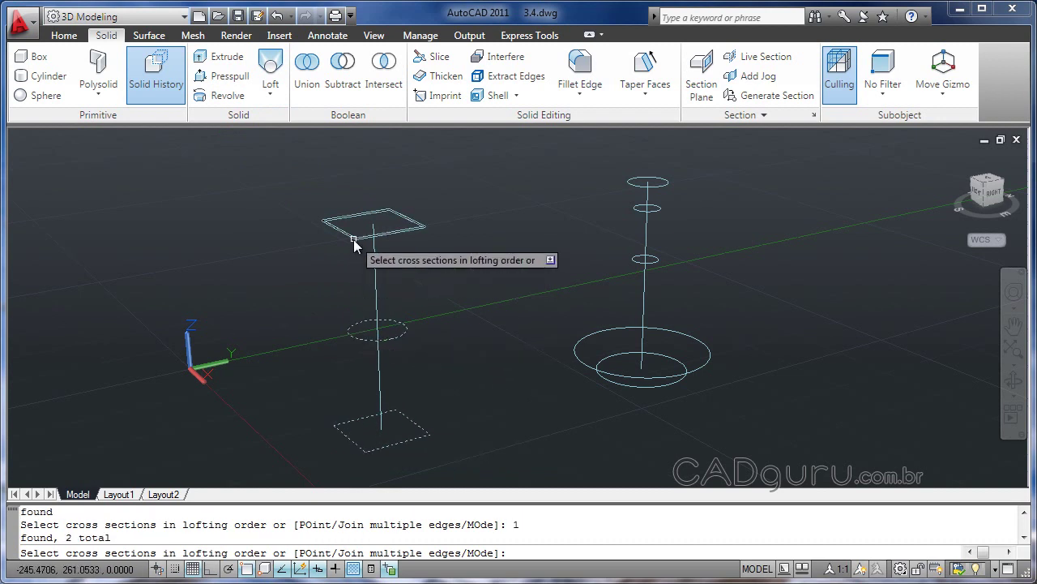
left_click(350, 237)
right_click(345, 243)
left_click(381, 253)
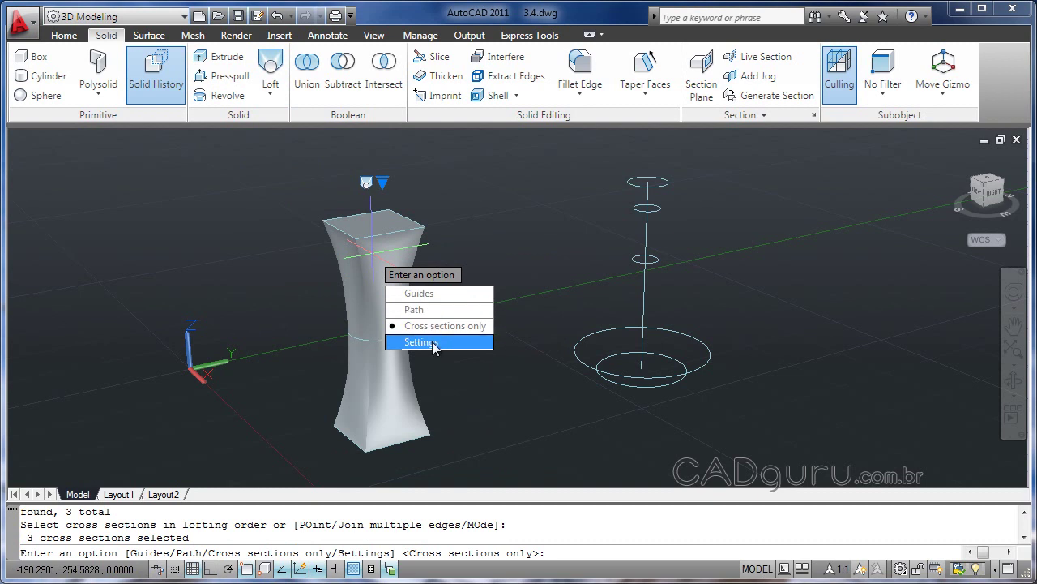
key("Return")
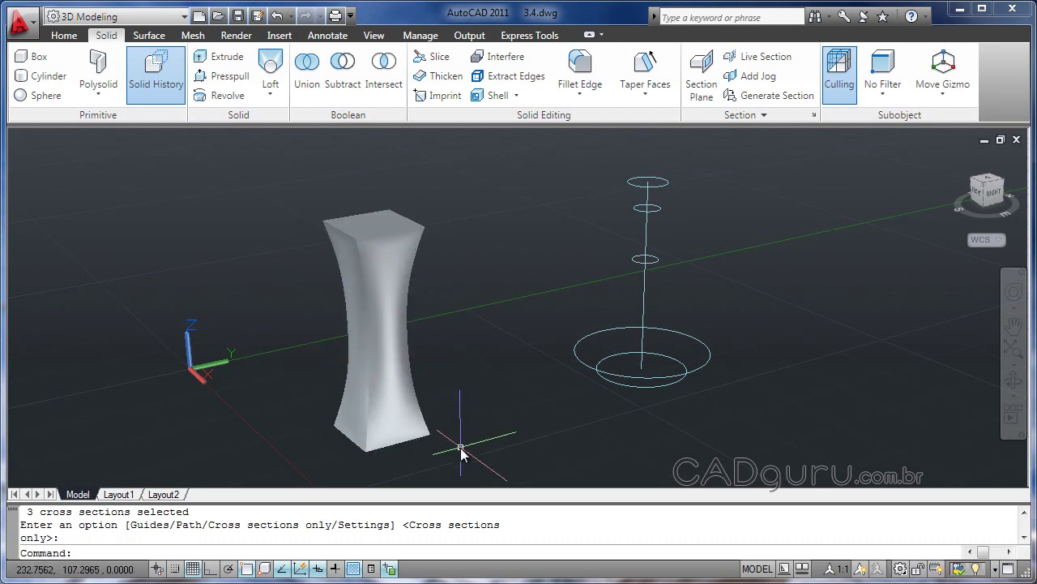
- Orbit the view around the pinched column and the stacked vase circles
mouse_move(296, 408)
middle_mouse_down("shift")
mouse_move(454, 393)
mouse_move(603, 397)
mouse_move(280, 394)
mouse_move(332, 371)
middle_mouse_up("shift")
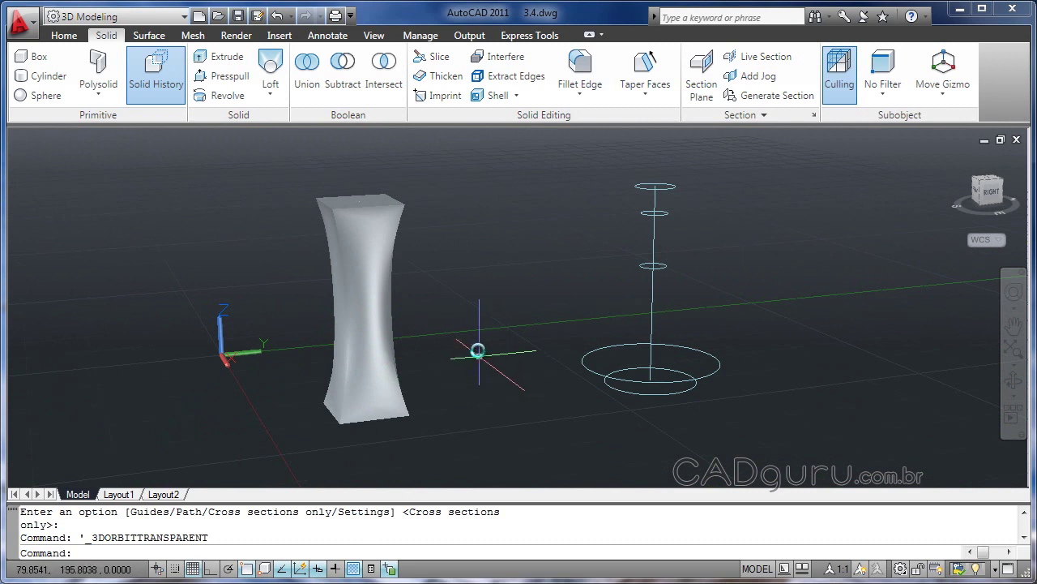
middle_click_drag(476, 350, 491, 371, "shift")
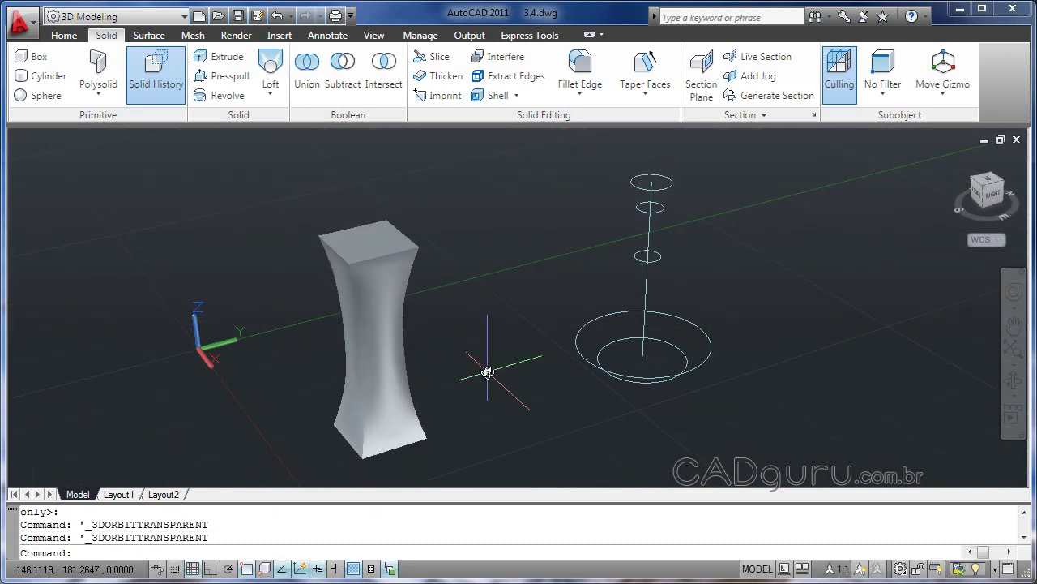
middle_click_drag(531, 399, 522, 377, "shift")
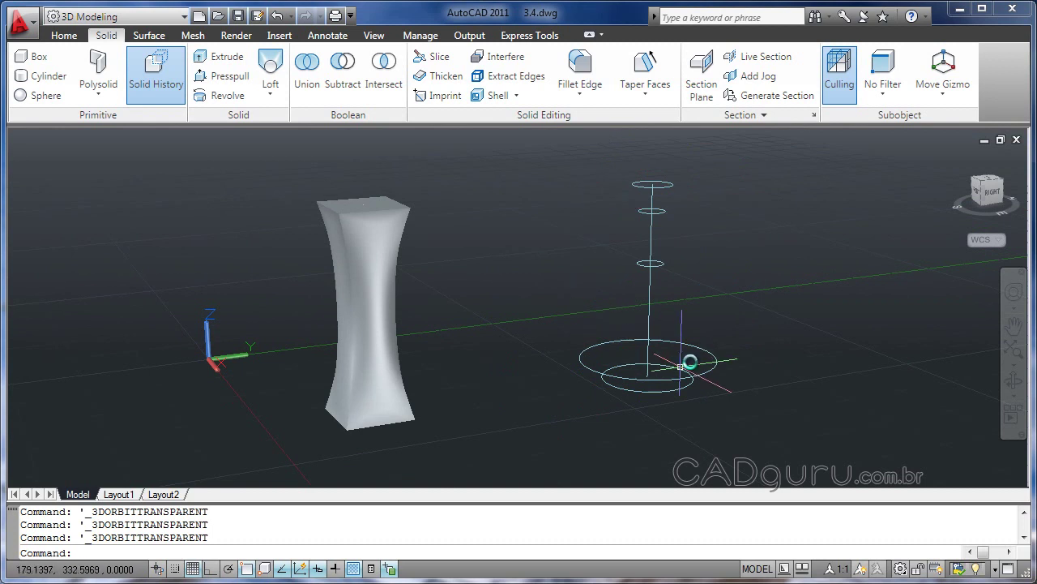
- Start a loft and pick the five vase circles from bottom to top as cross sections
left_click(270, 68)
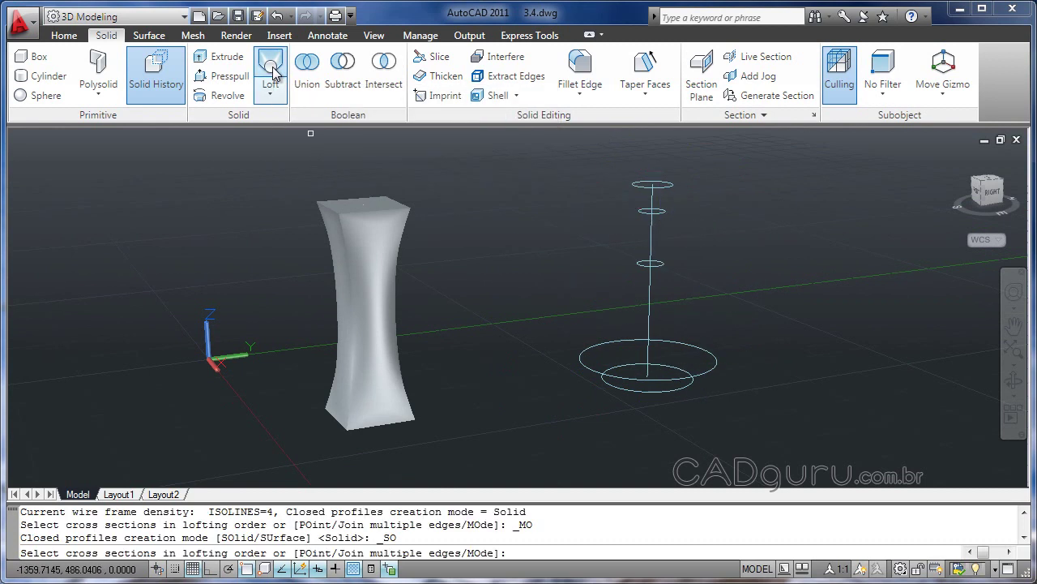
left_click(658, 395)
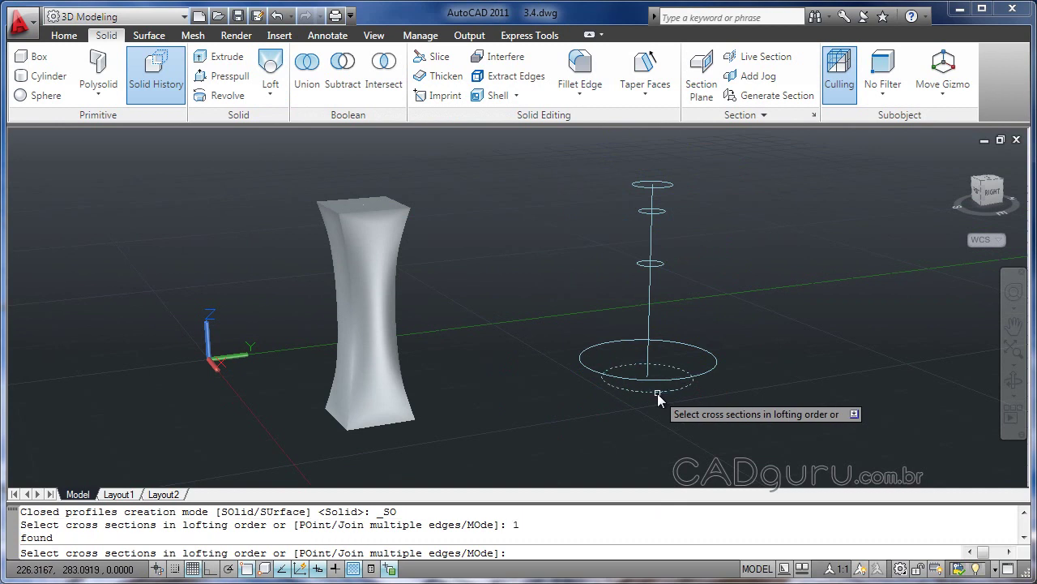
left_click(593, 374)
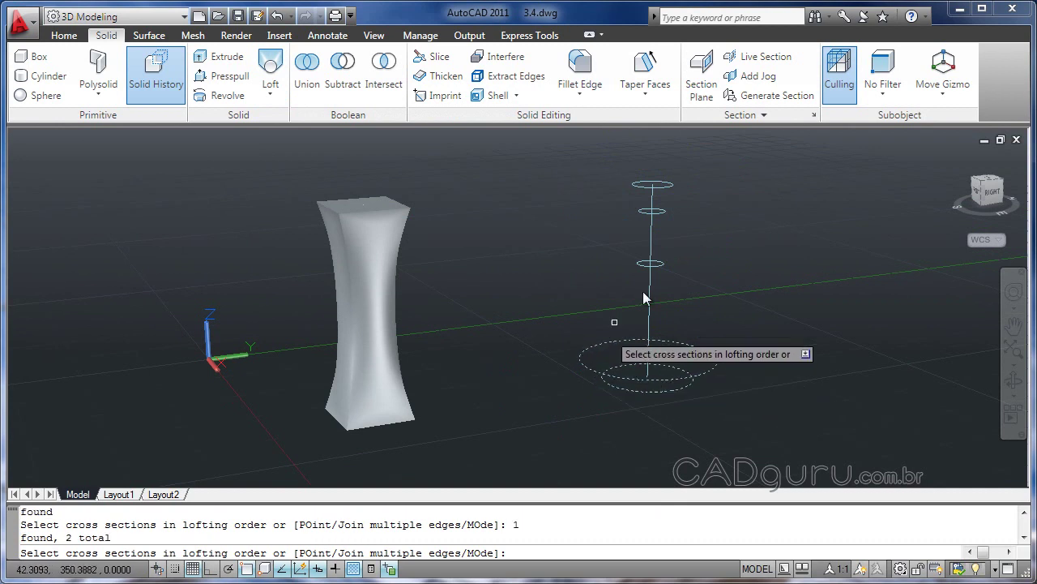
left_click(641, 265)
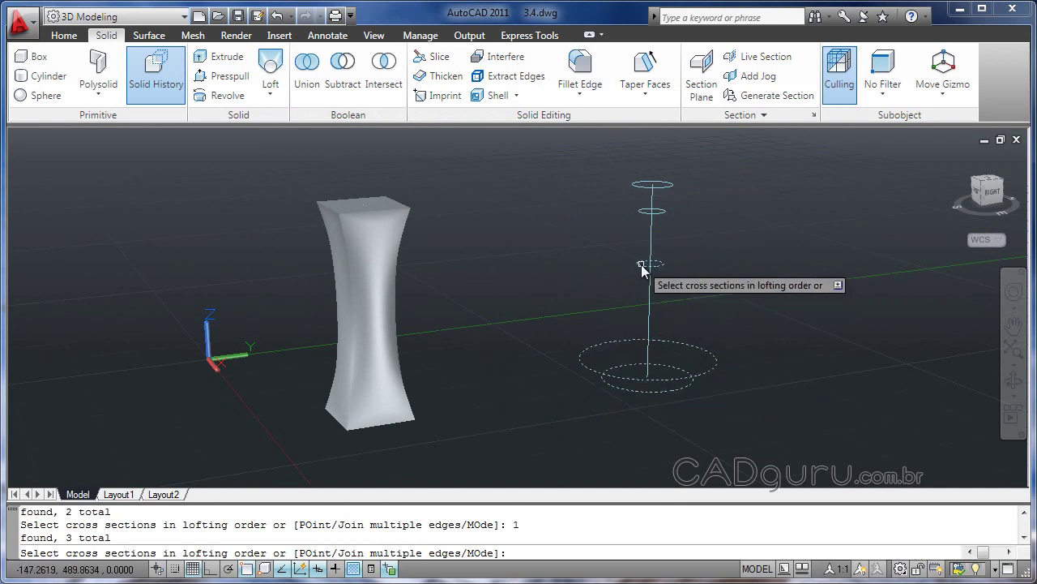
left_click(641, 212)
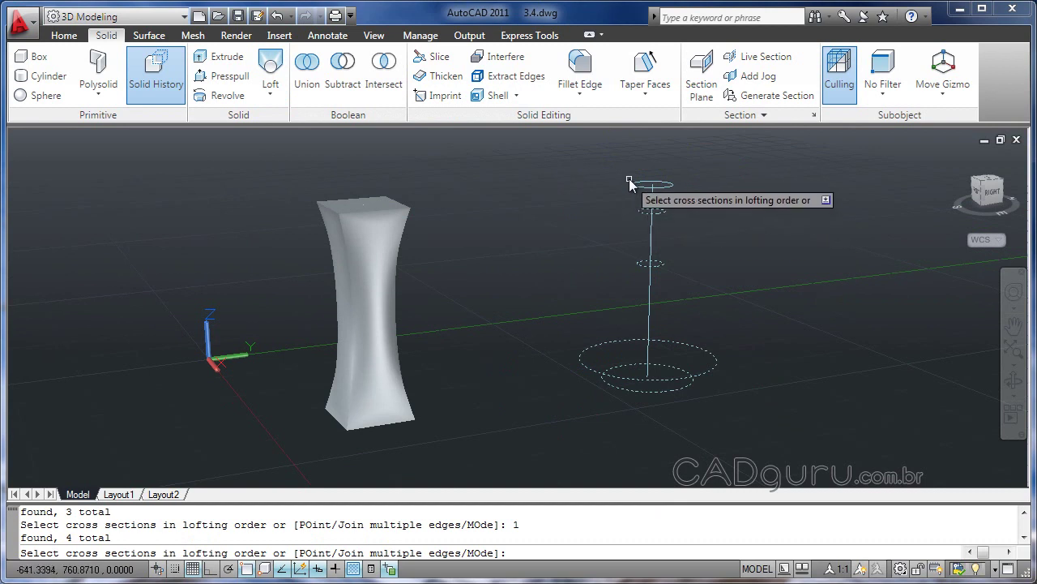
left_click(636, 185)
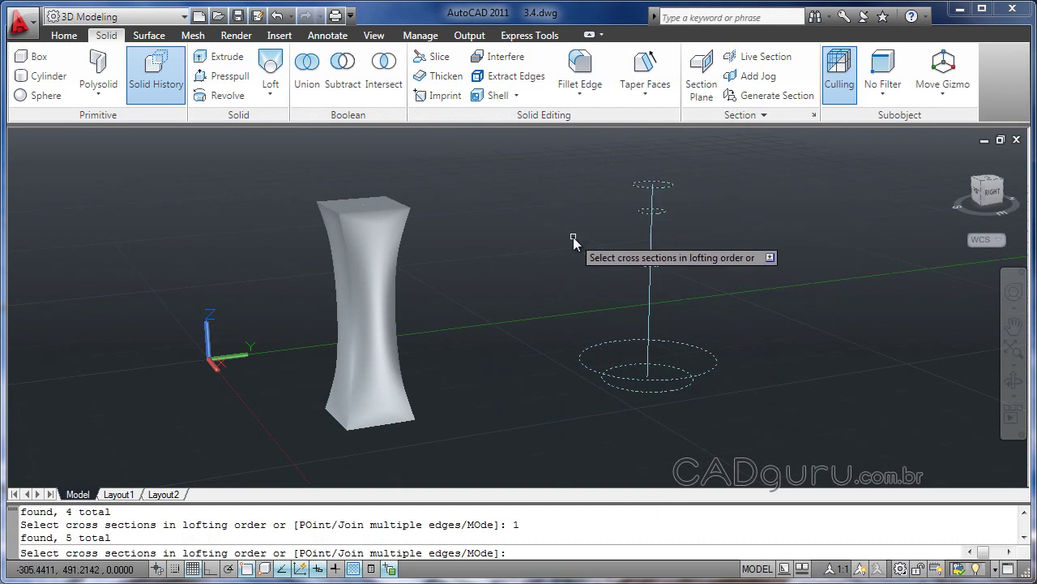
key("Return")
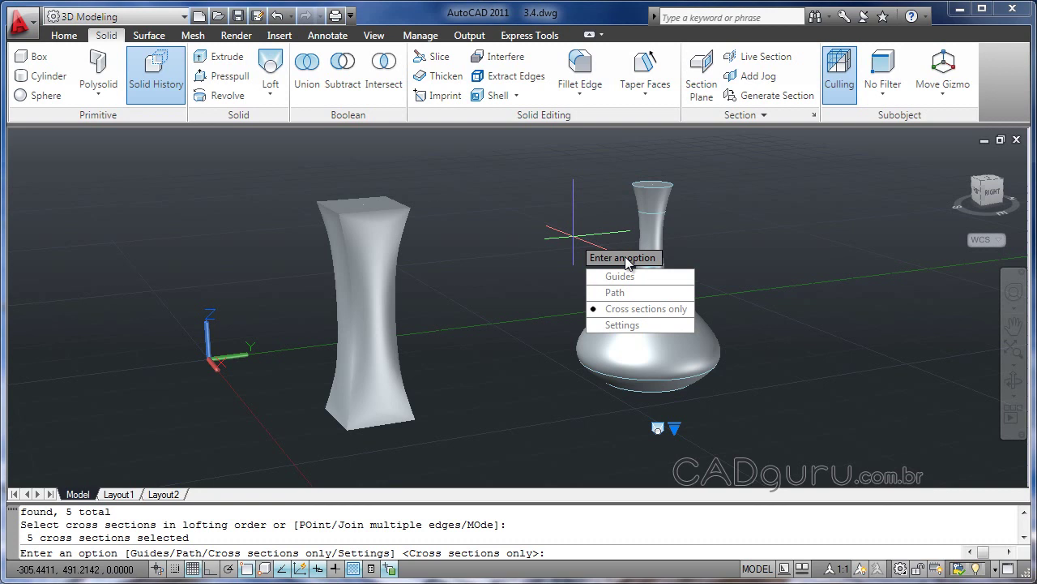
- In Loft Settings, preview Ruled surface control, then switch back to Smooth Fit
left_click(616, 325)
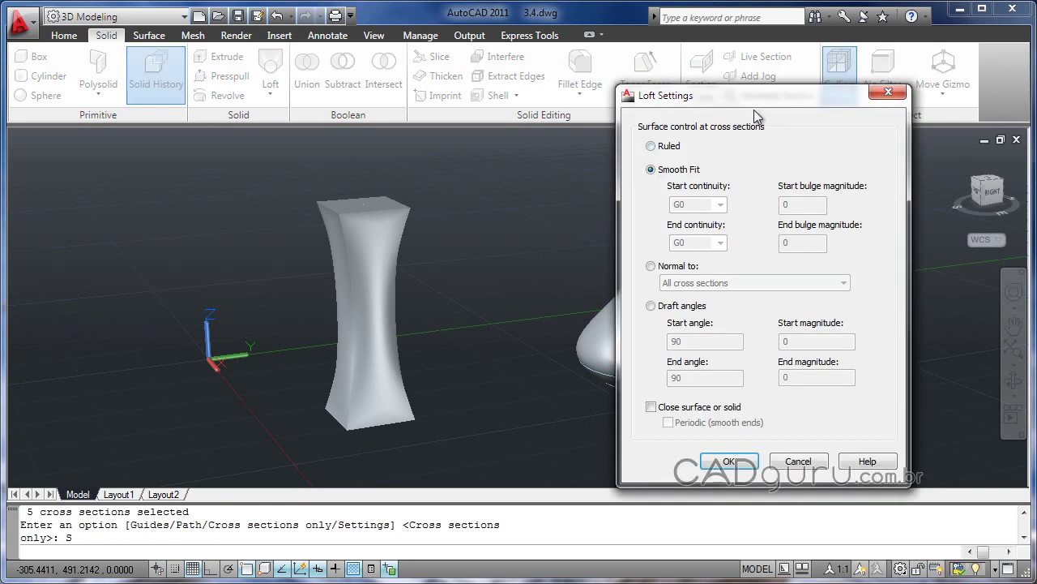
left_click_drag(760, 98, 330, 101)
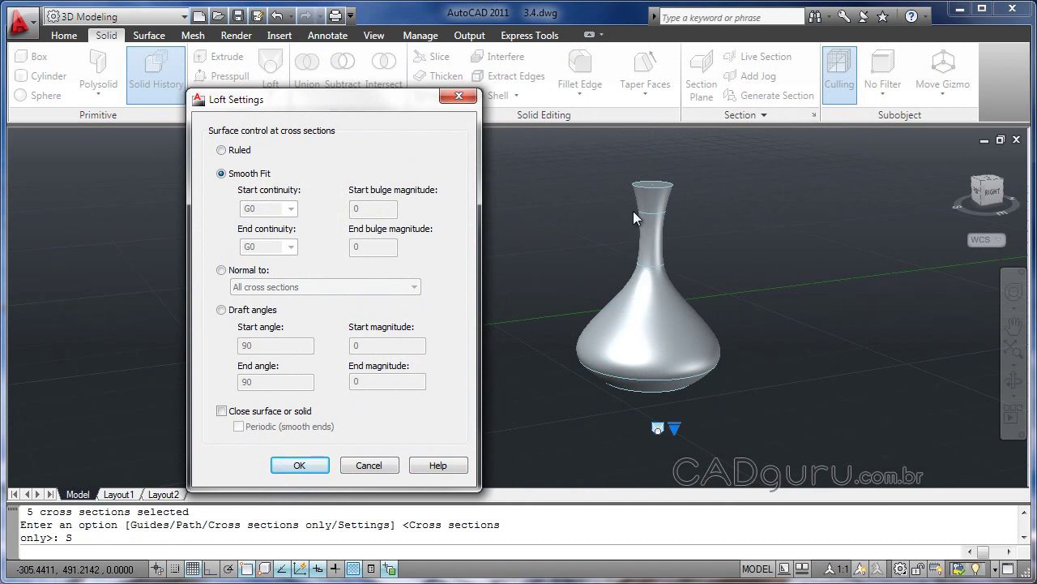
left_click(223, 152)
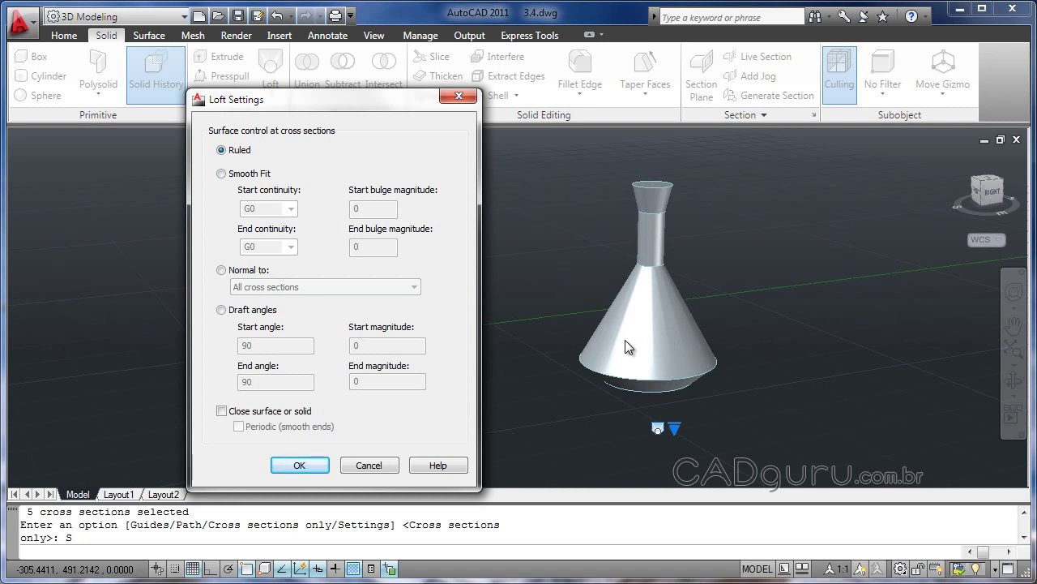
left_click(245, 178)
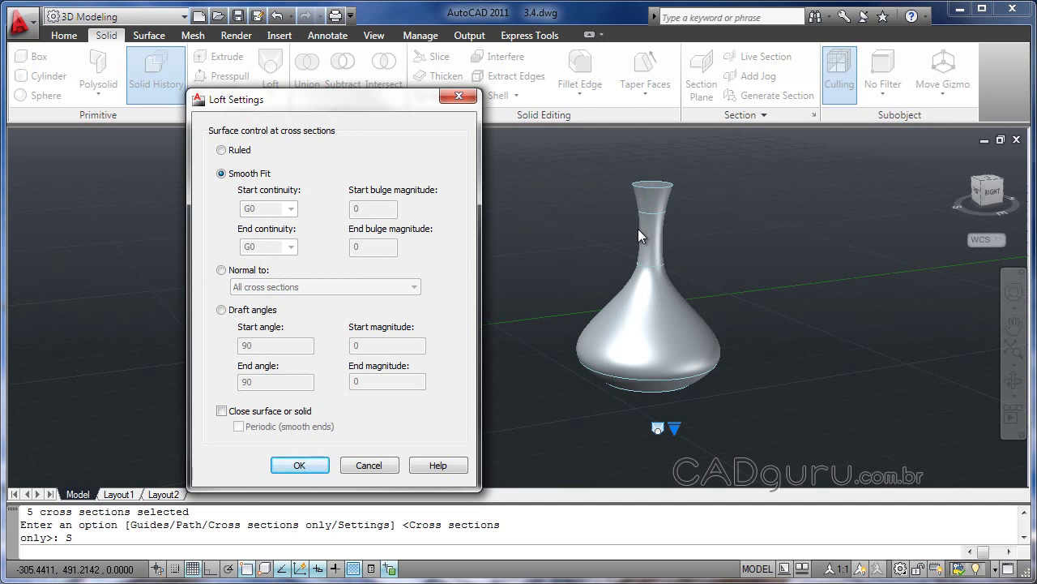
- Try Normal to Start, End, and Start and End, ending on All cross sections
left_click(223, 271)
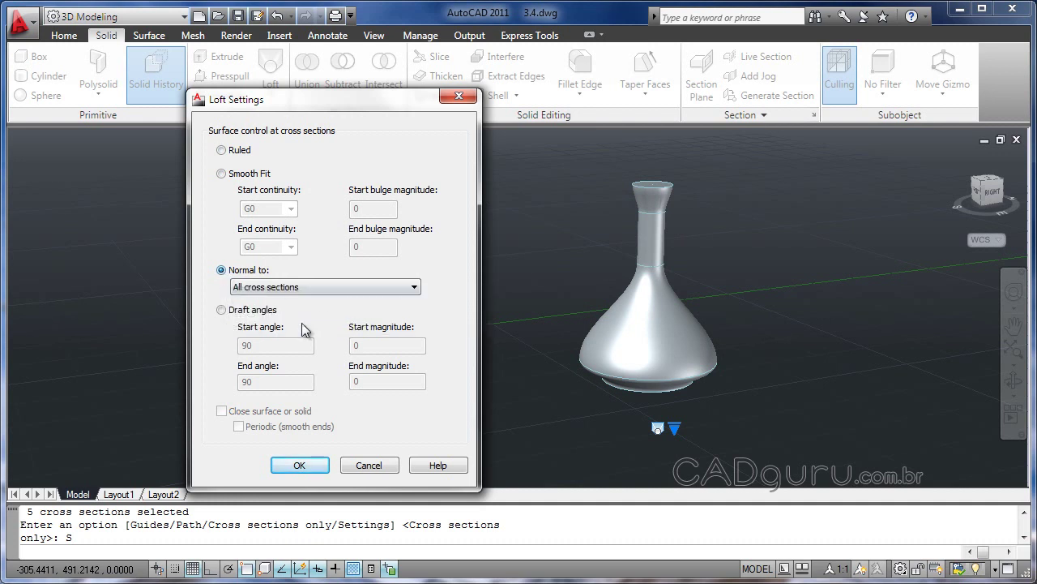
left_click(348, 288)
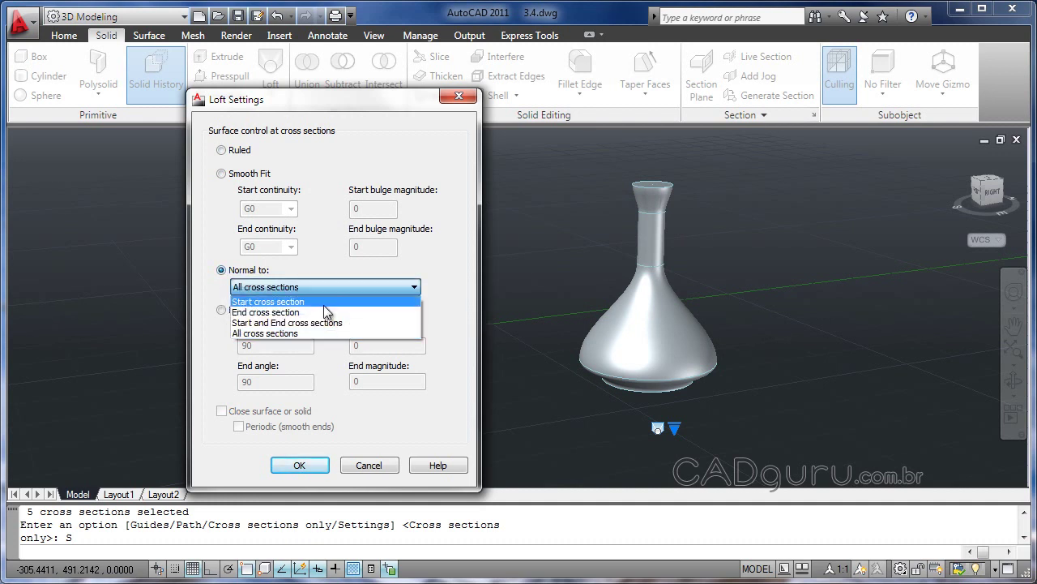
left_click(324, 305)
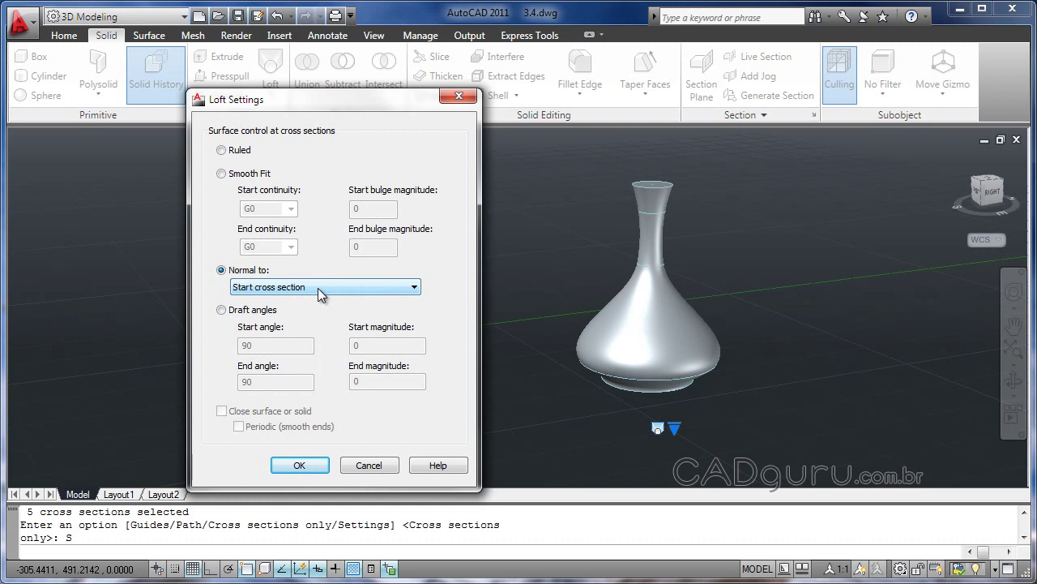
left_click(321, 295)
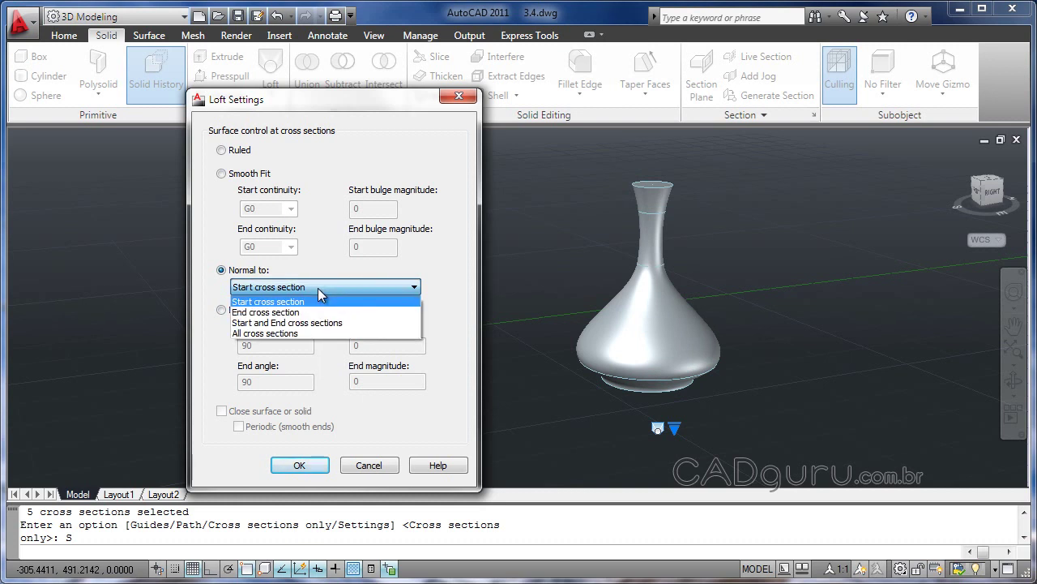
left_click(297, 314)
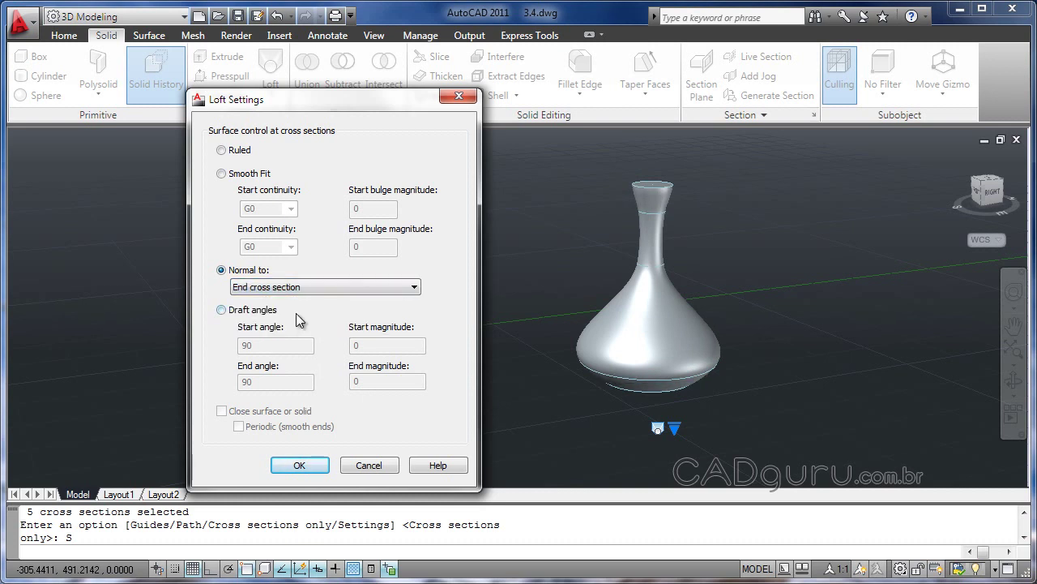
left_click(321, 292)
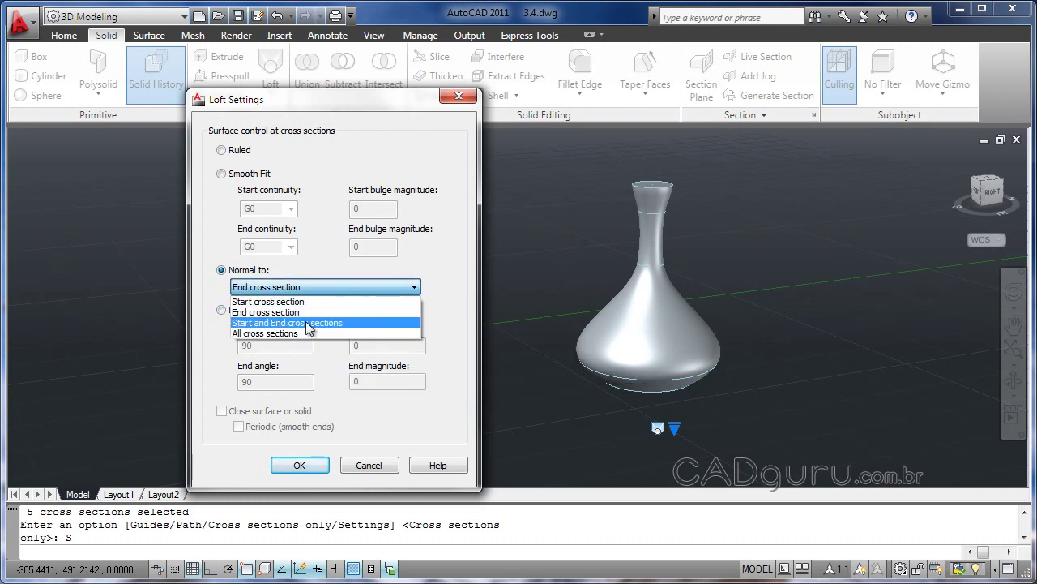
left_click(308, 323)
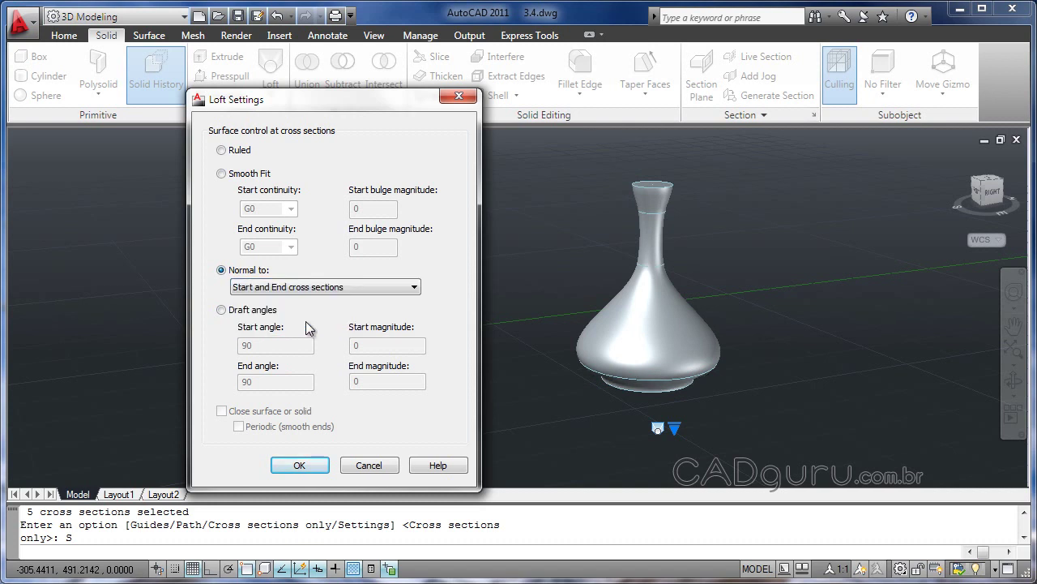
left_click(318, 287)
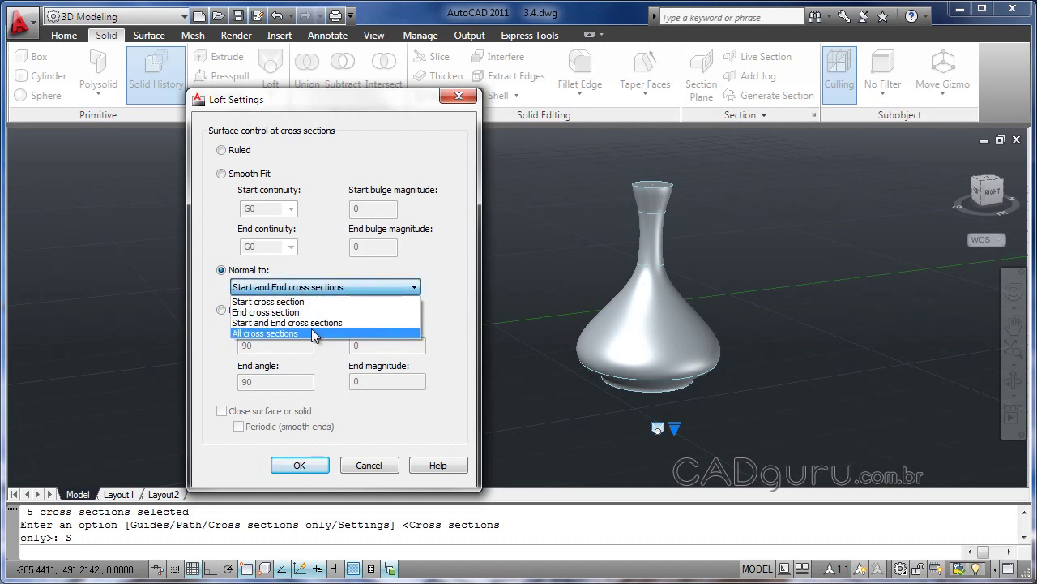
left_click(313, 333)
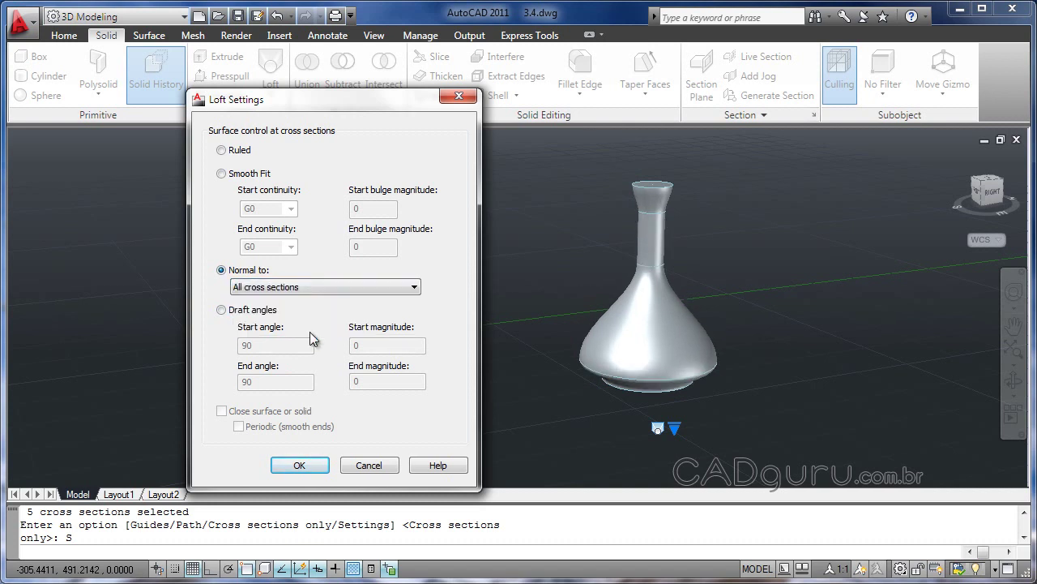
- Preview Draft angles with start and end angles of 90, then revert to Smooth Fit
left_click(222, 309)
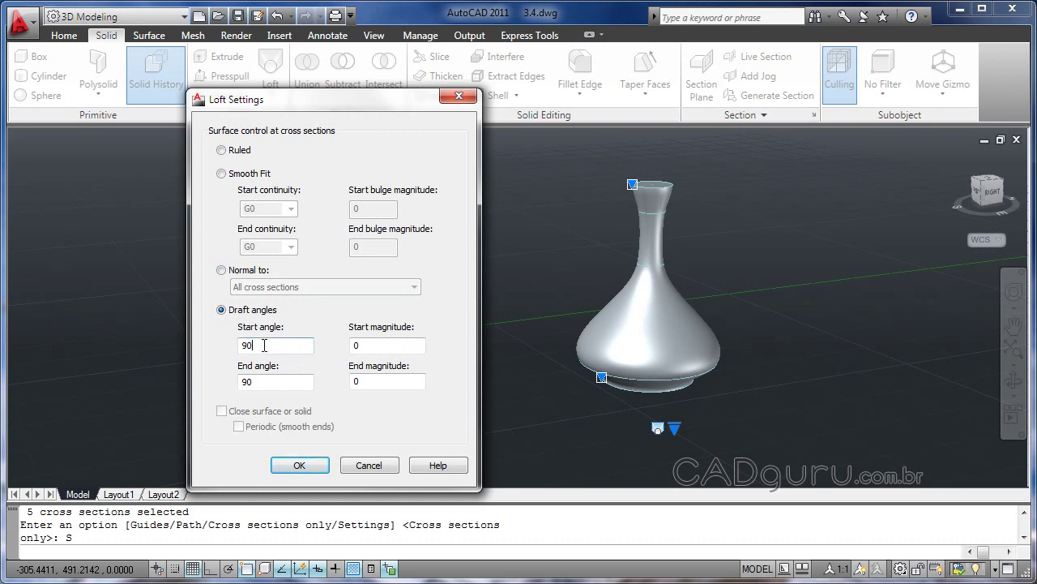
left_click_drag(265, 345, 237, 346)
left_click_drag(281, 381, 236, 382)
left_click(225, 177)
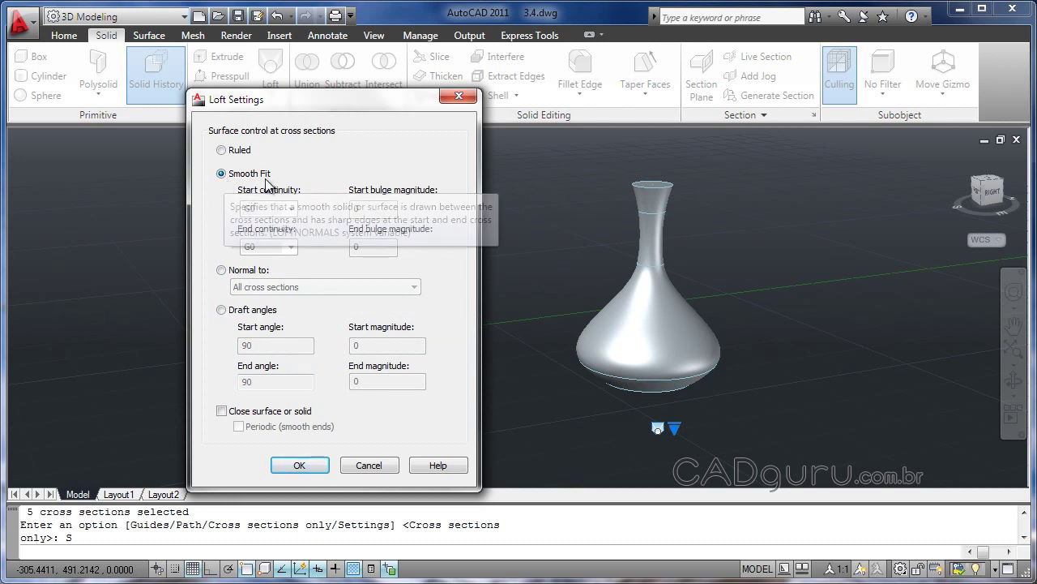
- Accept the loft settings to create the smooth vase solid and orbit to view both solids
left_click(313, 468)
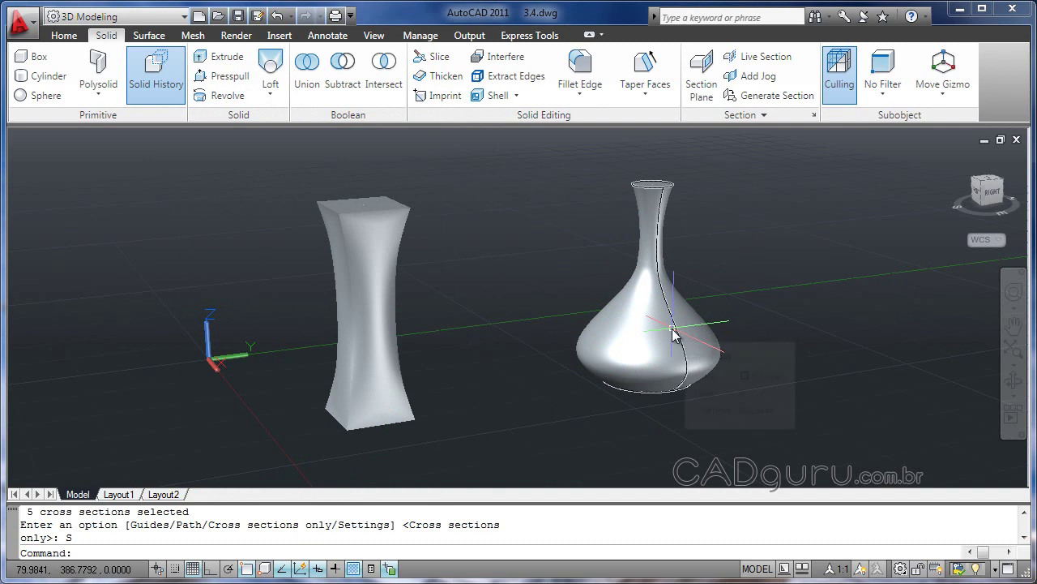
mouse_move(672, 334)
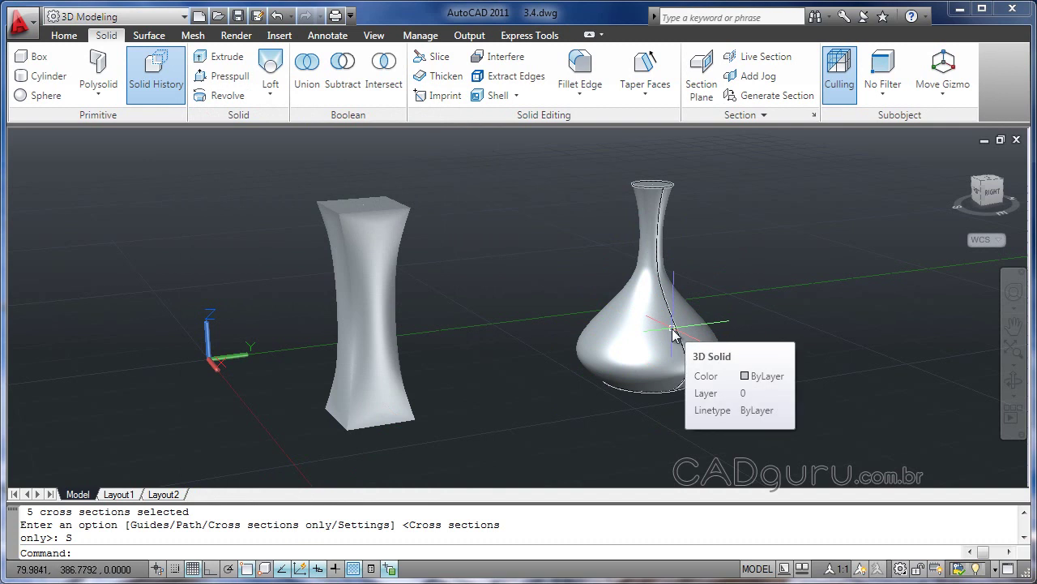
mouse_move(563, 315)
middle_mouse_down("shift")
mouse_move(576, 313)
mouse_move(584, 280)
mouse_move(581, 229)
mouse_move(560, 292)
mouse_move(535, 280)
mouse_move(530, 326)
mouse_move(546, 336)
mouse_move(546, 282)
mouse_move(562, 348)
mouse_move(539, 357)
middle_mouse_up("shift")
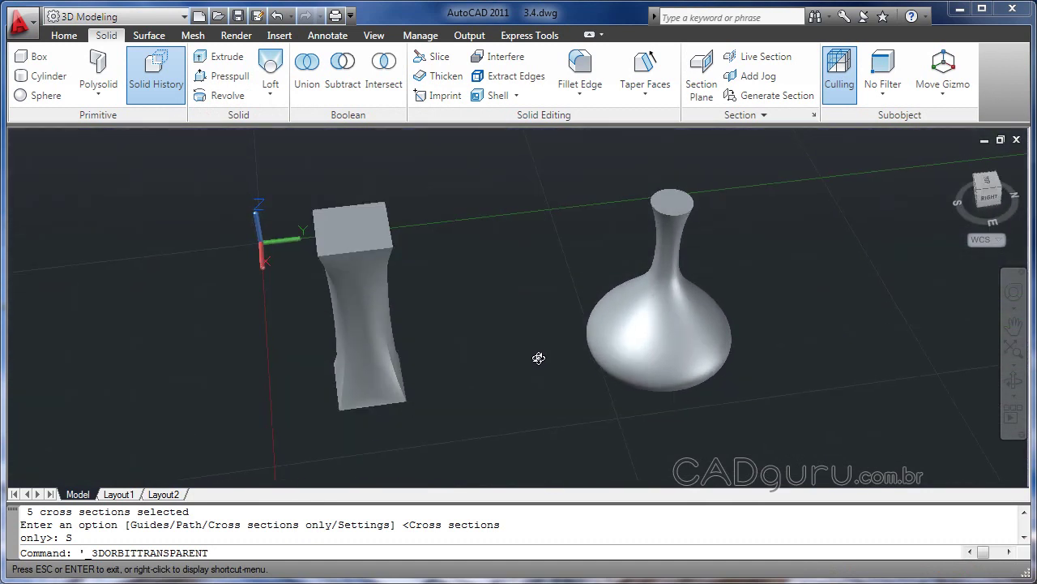